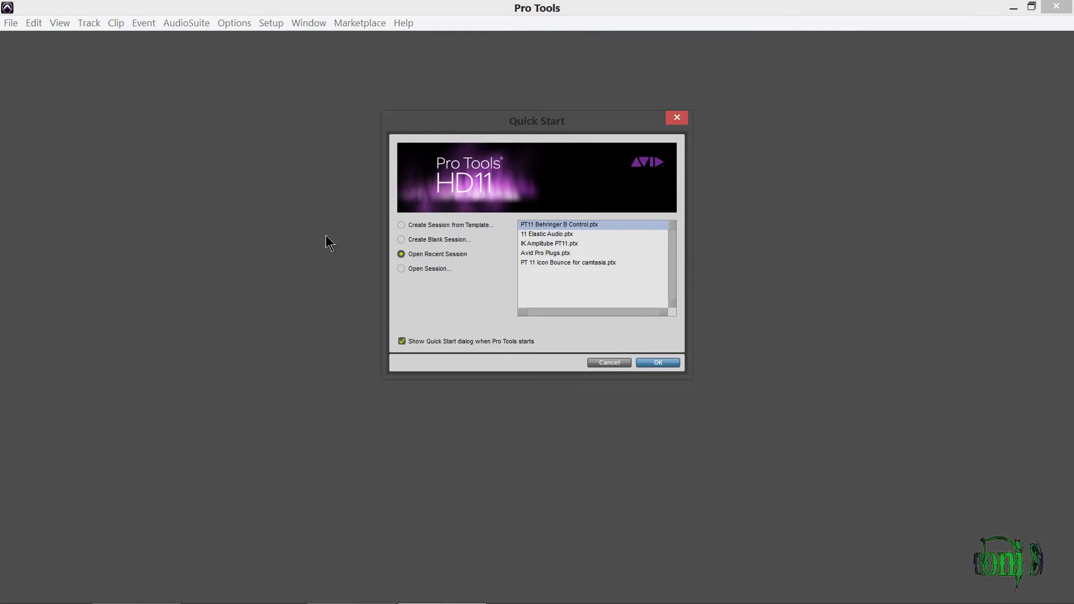
# Step: Open PT11 Behringer B Control from Quick Start, create 8 mono audio tracks, and show them in the Mix window
pyautogui.click(669, 366)
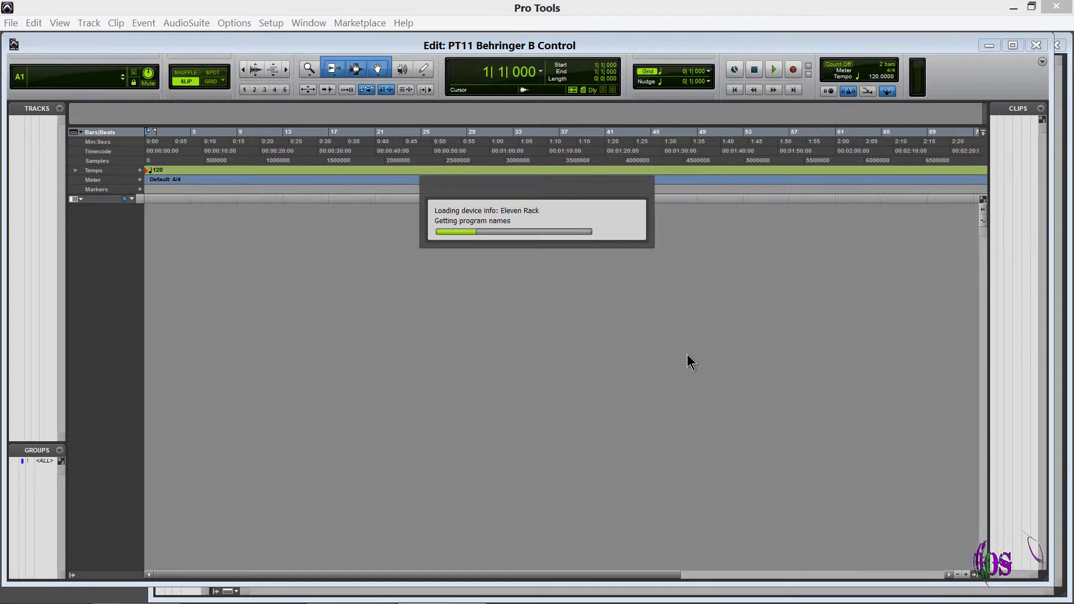
pyautogui.hotkey('ctrl', 'shift', 'n')
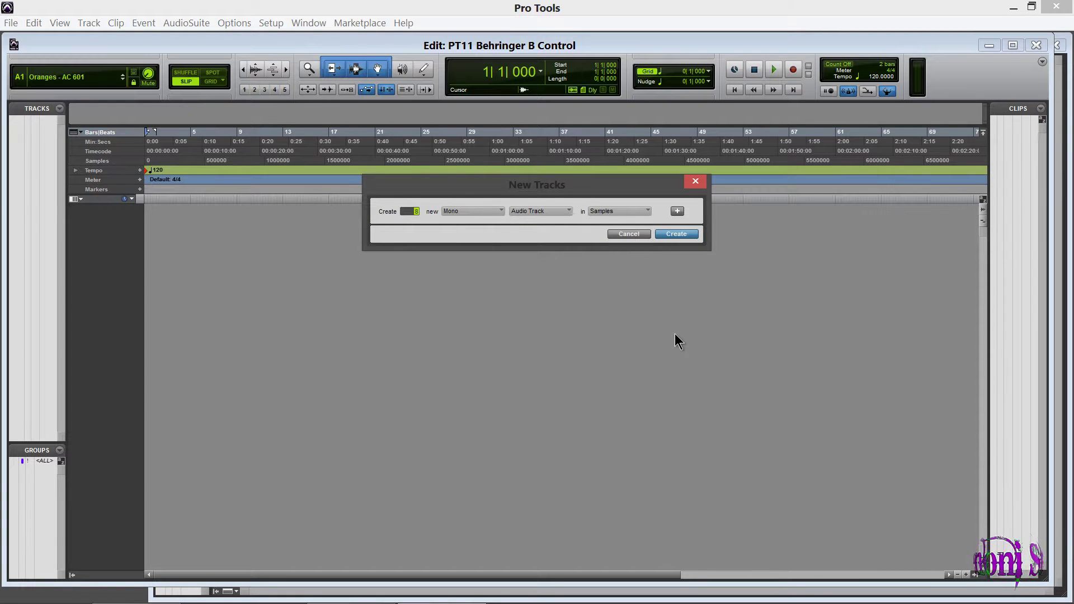
pyautogui.press('Return')
pyautogui.hotkey('ctrl', '=')
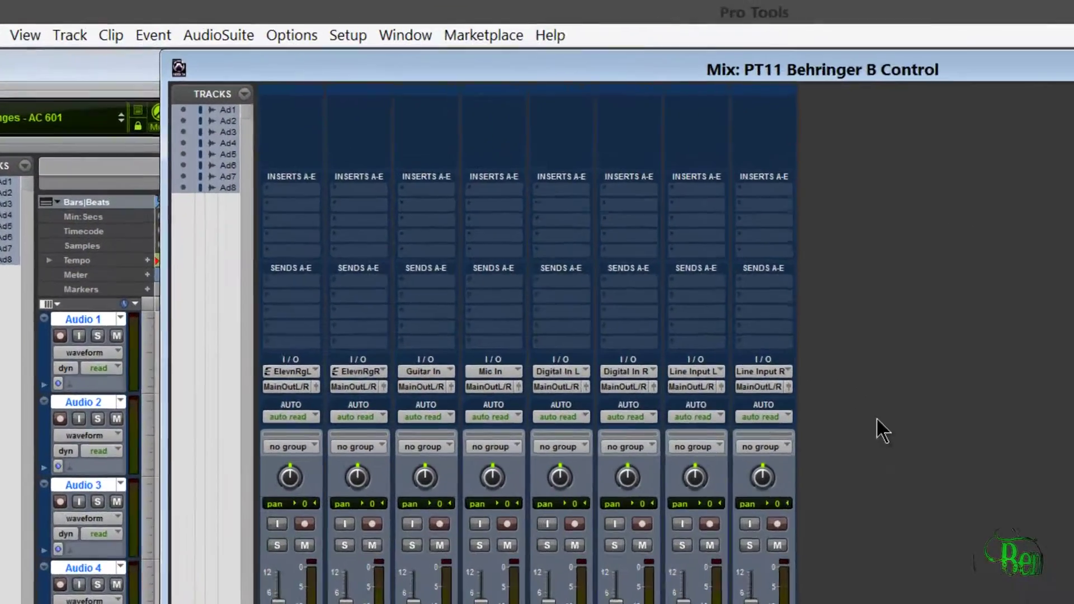
# Step: In Setup > Peripherals > MIDI Controllers, set controller #1's type to HUI
pyautogui.click(269, 20)
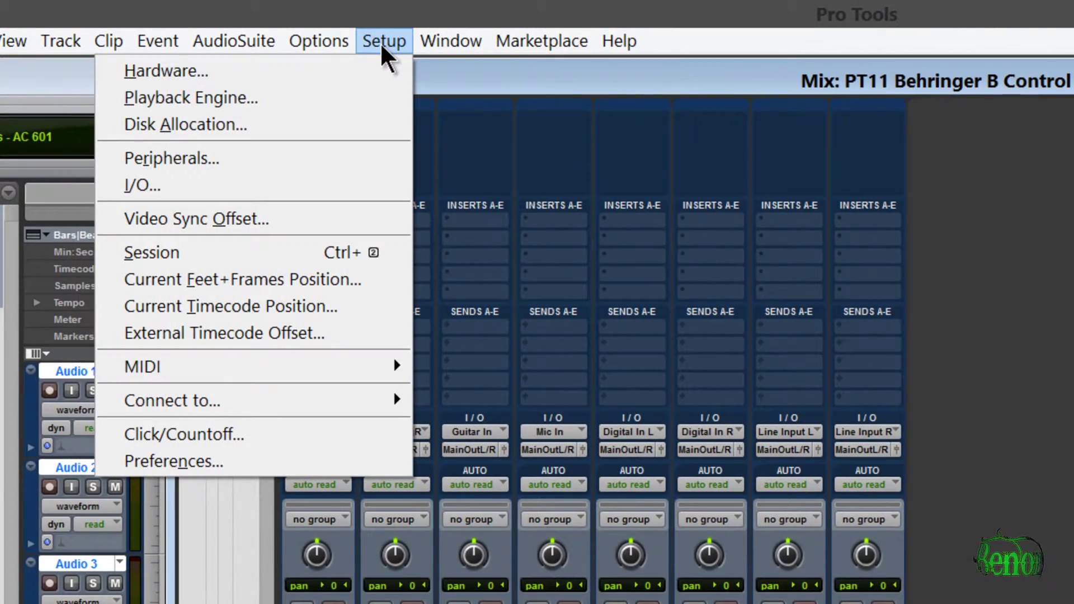
pyautogui.click(321, 158)
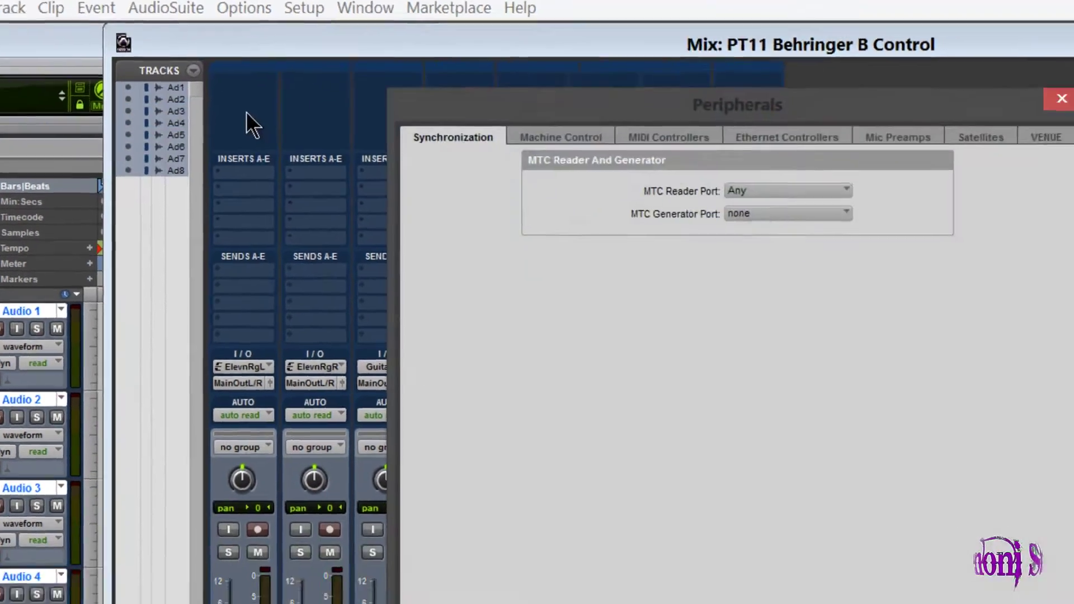
pyautogui.click(599, 137)
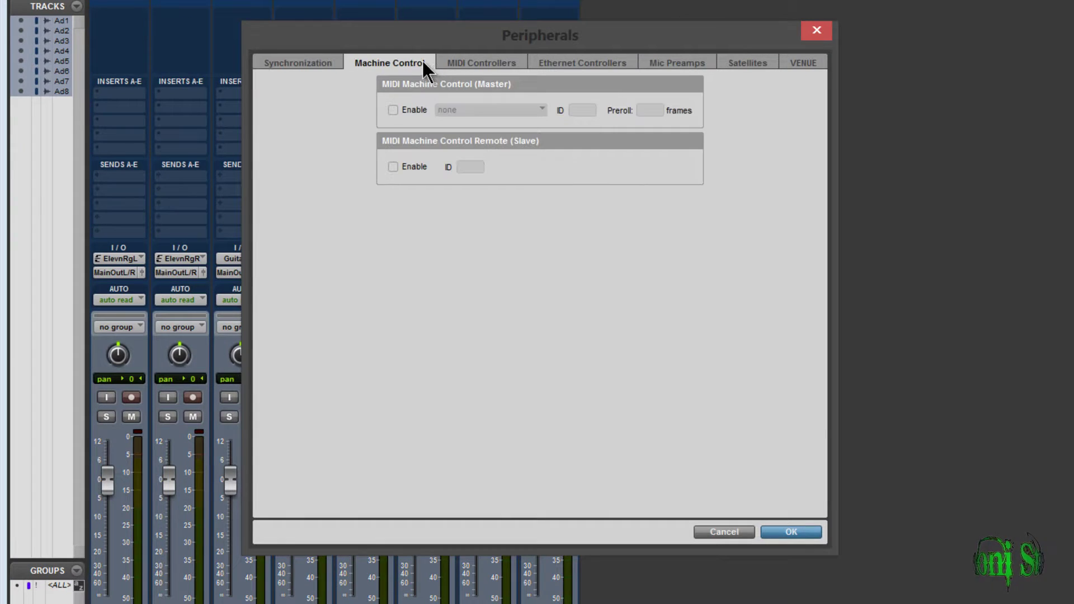
pyautogui.click(496, 76)
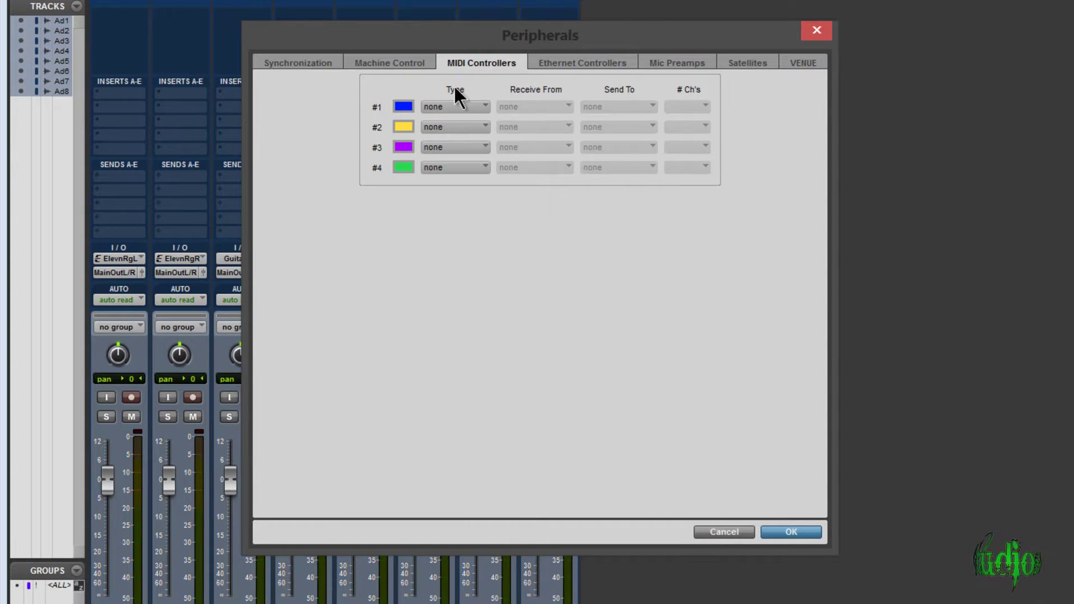
pyautogui.click(464, 111)
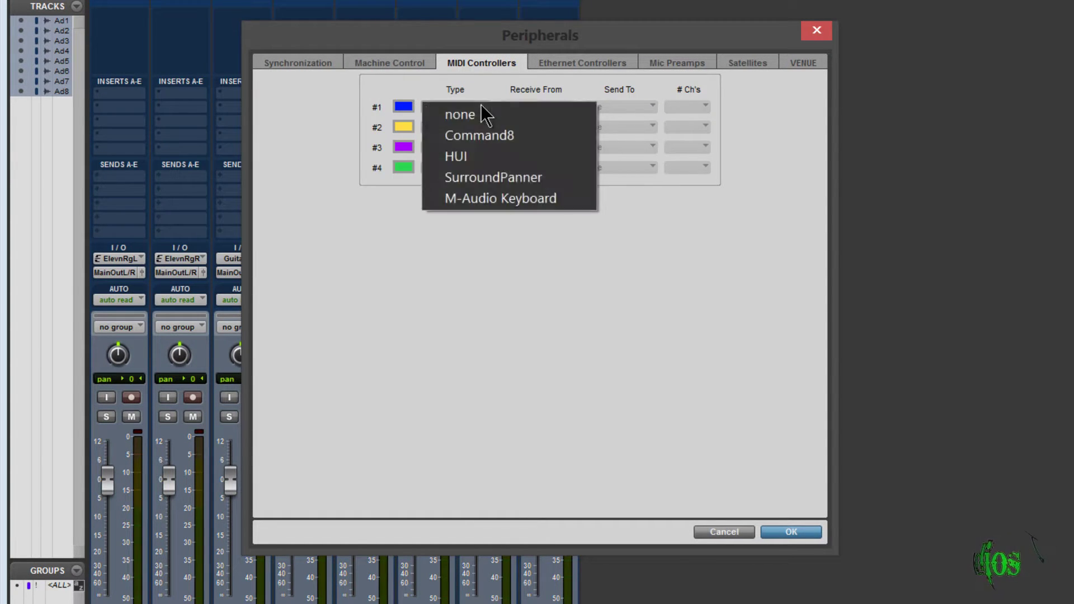
pyautogui.click(470, 156)
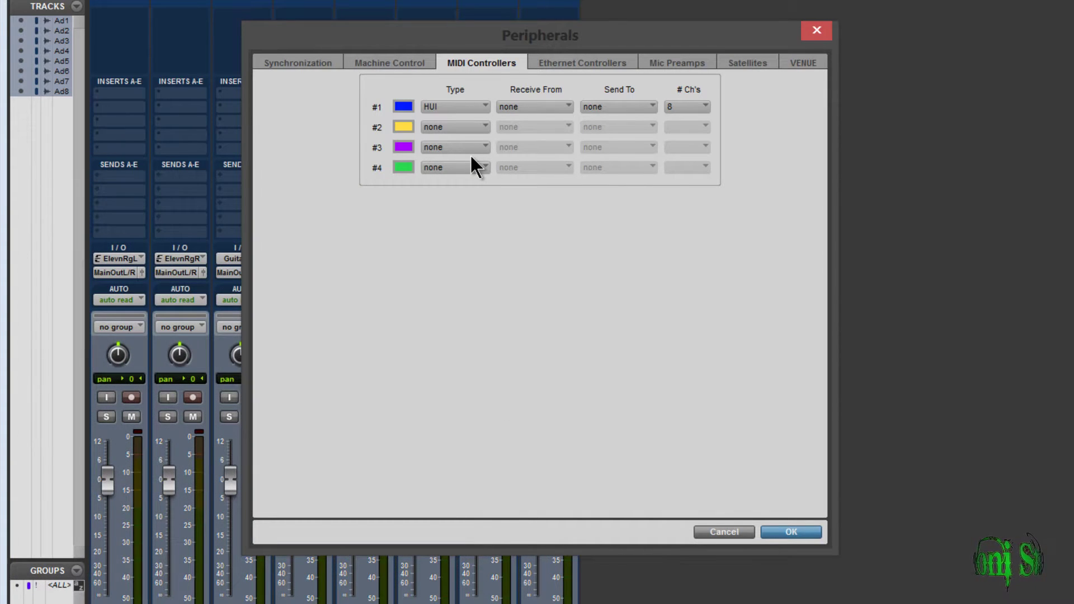
# Step: Set controller #1 to receive from and send to BCF2000 [Emulated], and confirm
pyautogui.click(563, 107)
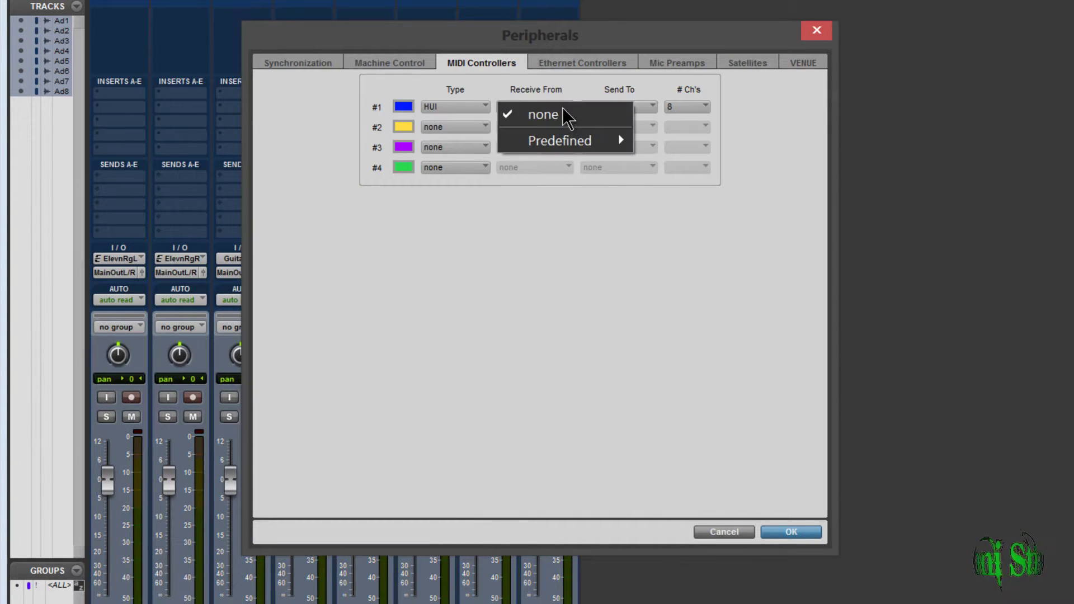
pyautogui.moveTo(568, 157)
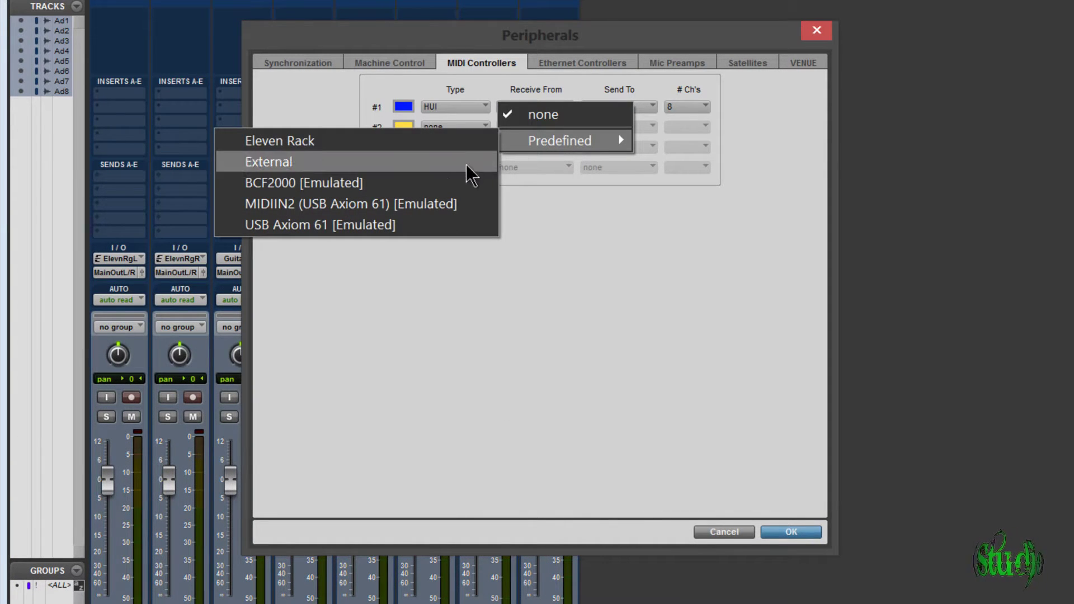
pyautogui.click(324, 183)
pyautogui.click(638, 107)
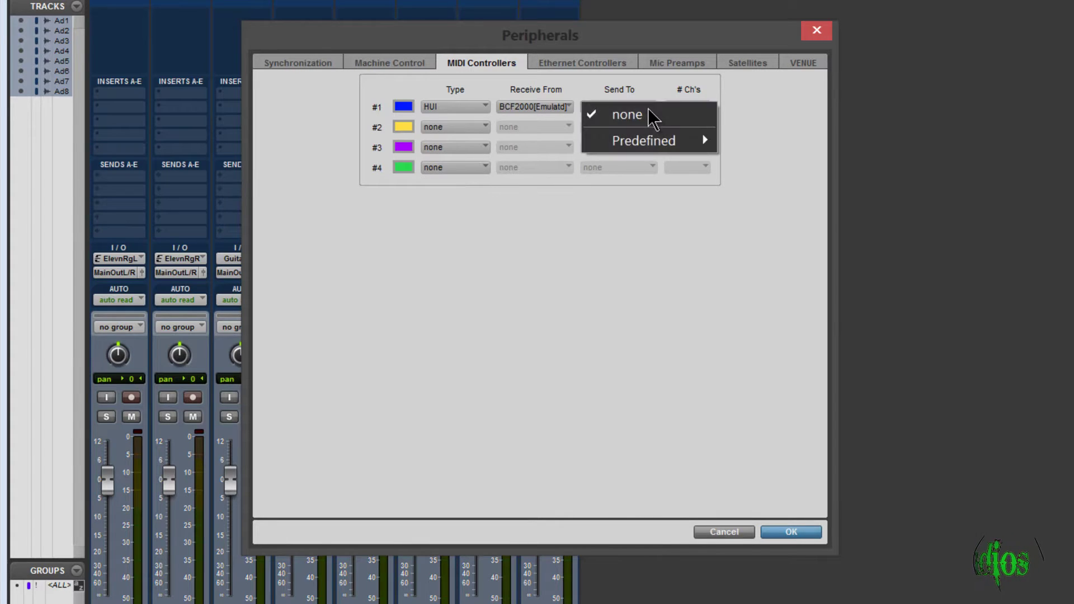
pyautogui.moveTo(646, 140)
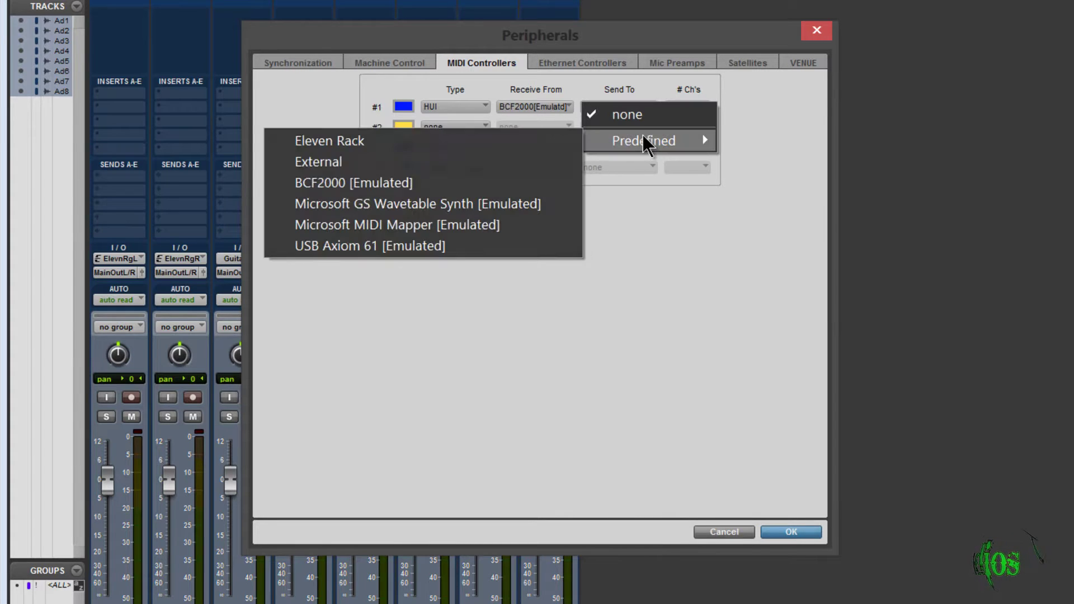
pyautogui.click(378, 184)
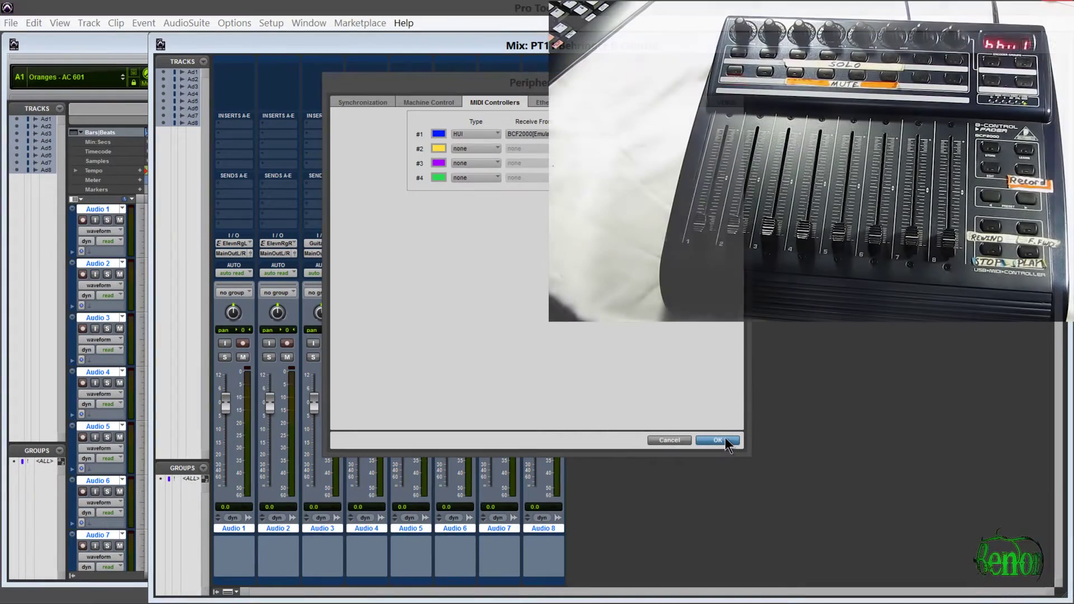
pyautogui.click(791, 532)
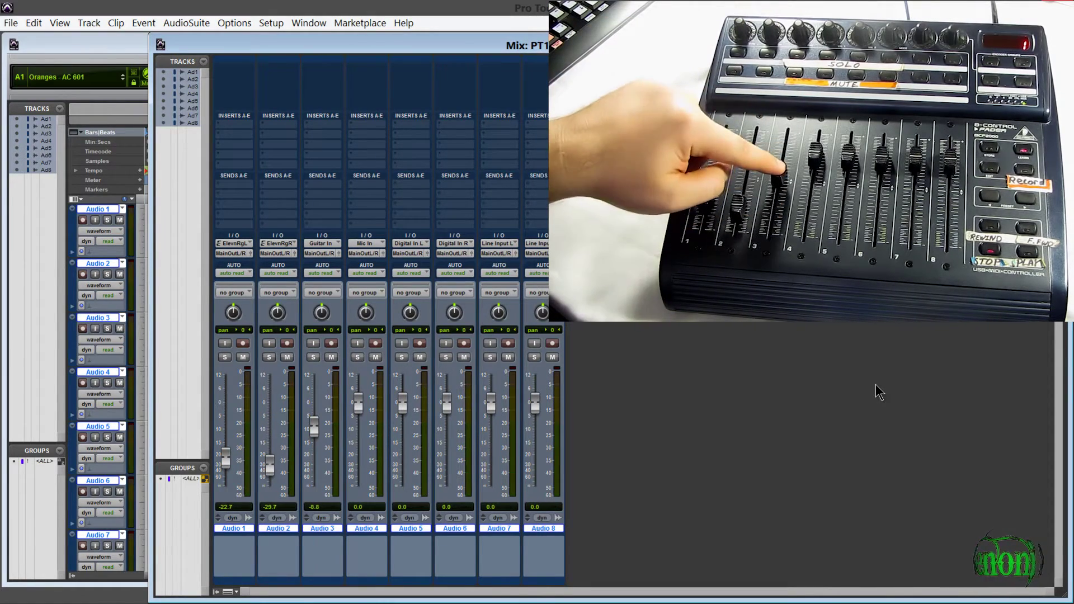
# Step: Show the Transport window with Ctrl+1
pyautogui.hotkey('ctrl', '1')
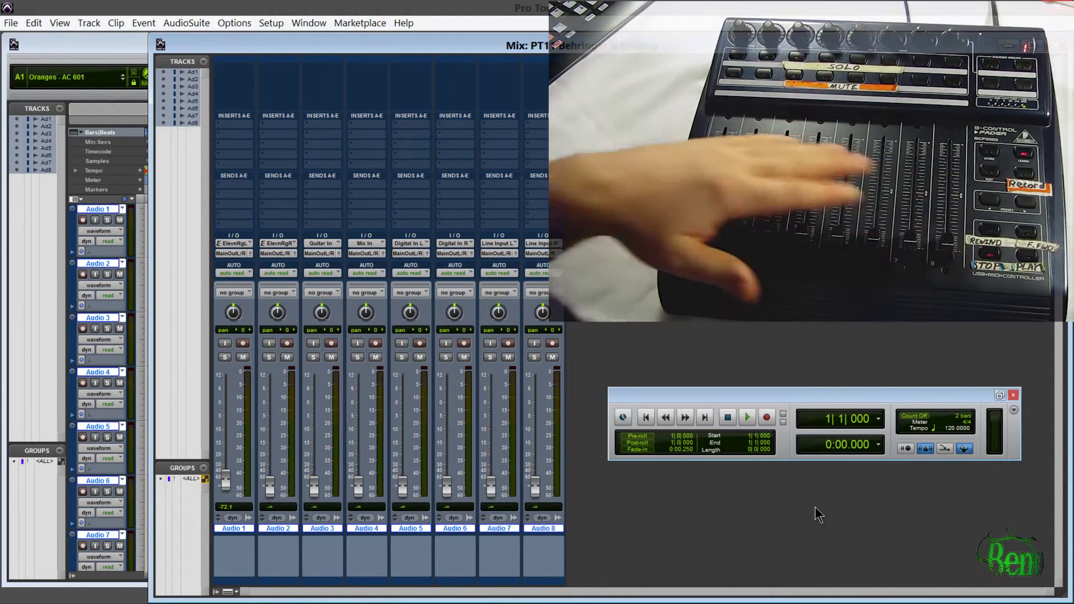
# Step: Create 8 stereo Aux Input tracks and hide the Transport window
pyautogui.hotkey('ctrl', 'shift', 'n')
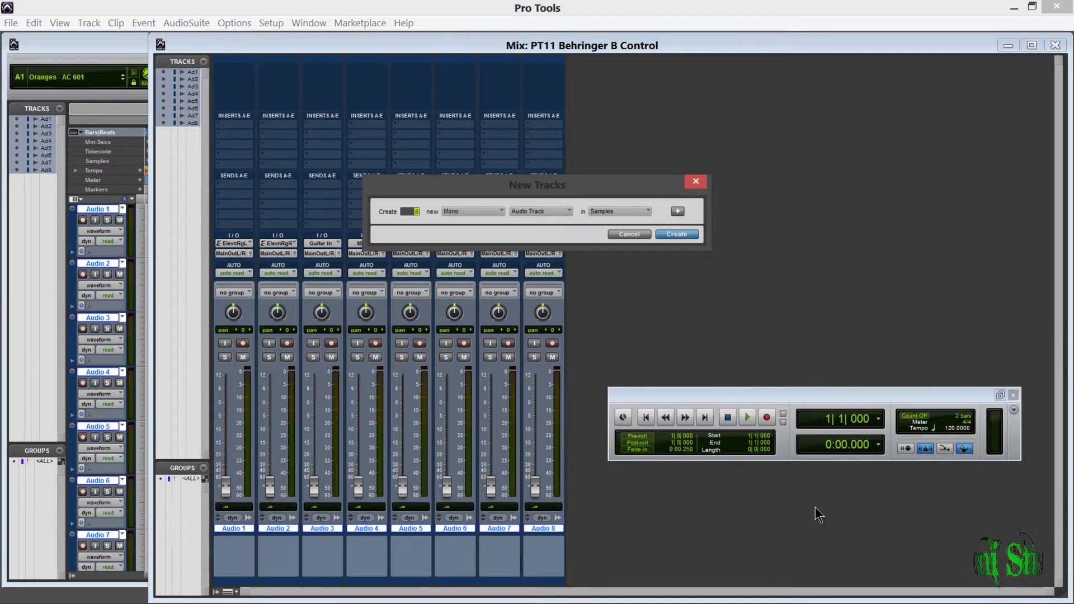
pyautogui.click(495, 211)
pyautogui.click(492, 228)
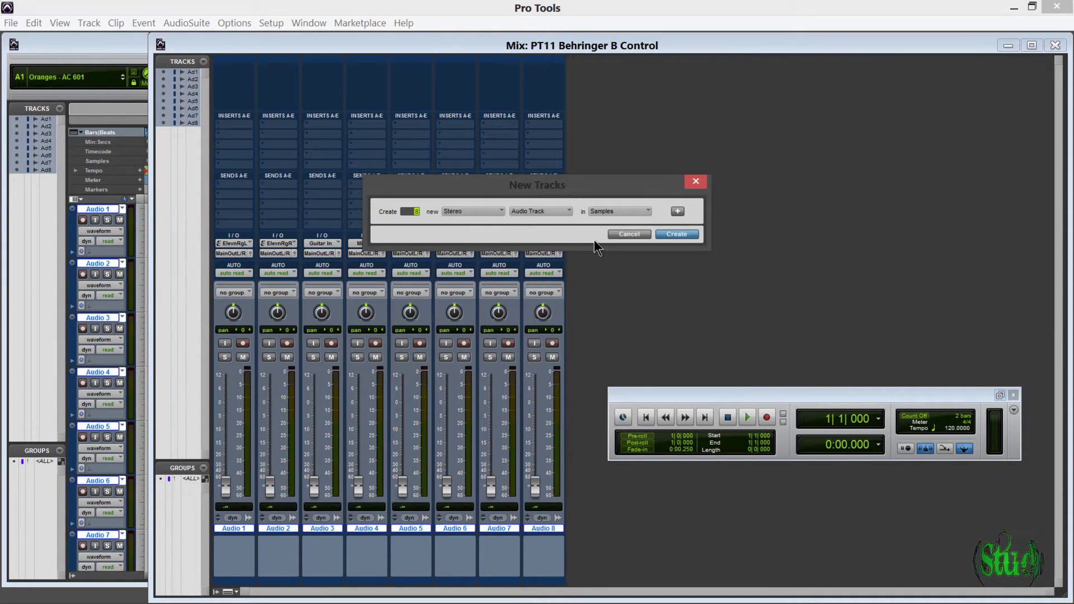
pyautogui.click(556, 211)
pyautogui.click(559, 225)
pyautogui.click(672, 233)
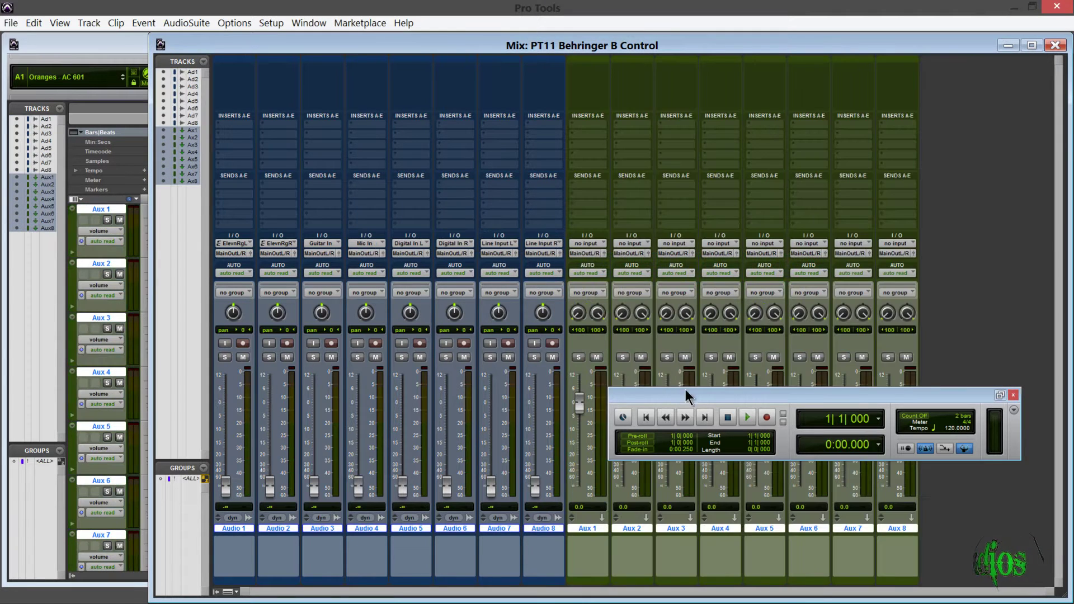
pyautogui.press('ctrl+KP_1')
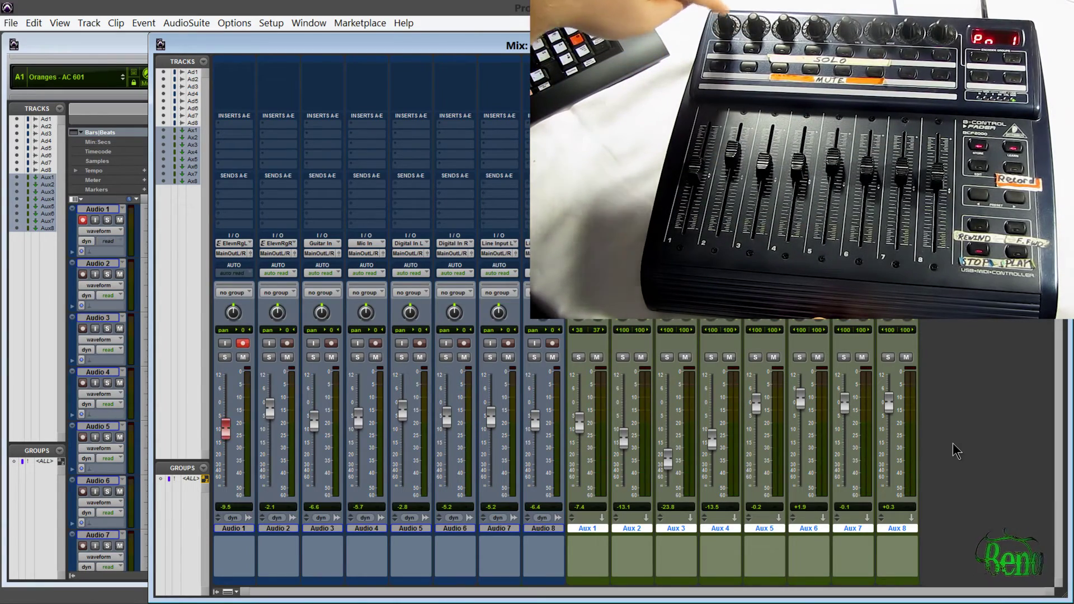
# Step: Switch from the Mix window to the Edit window with Ctrl+=
pyautogui.hotkey('ctrl', '=')
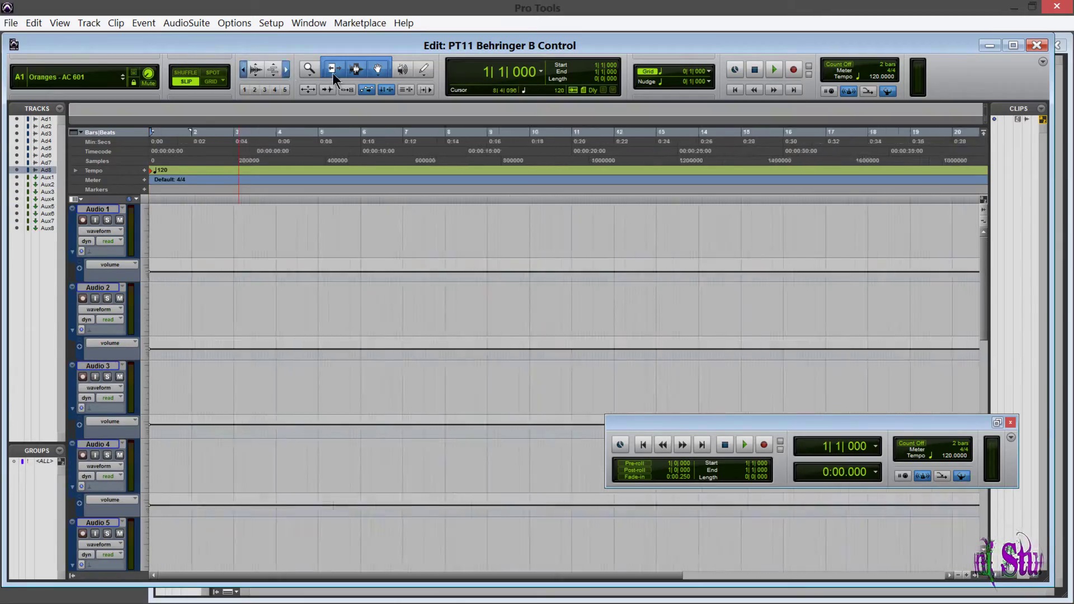
# Step: Pencil triangle volume automation on Audio 1 and 2, then Random-shaped automation on Audio 3 and 4
pyautogui.moveTo(166, 276); pyautogui.dragTo(334, 274)
pyautogui.moveTo(778, 331); pyautogui.dragTo(979, 348)
pyautogui.click(424, 68)
pyautogui.click(448, 151)
pyautogui.moveTo(151, 425); pyautogui.dragTo(980, 425)
pyautogui.moveTo(812, 422)
pyautogui.mouseDown()
pyautogui.moveTo(881, 312)
pyautogui.moveTo(912, 162)
pyautogui.mouseUp()
pyautogui.moveTo(151, 503); pyautogui.dragTo(979, 504)
pyautogui.scroll(-5, 374, 383)
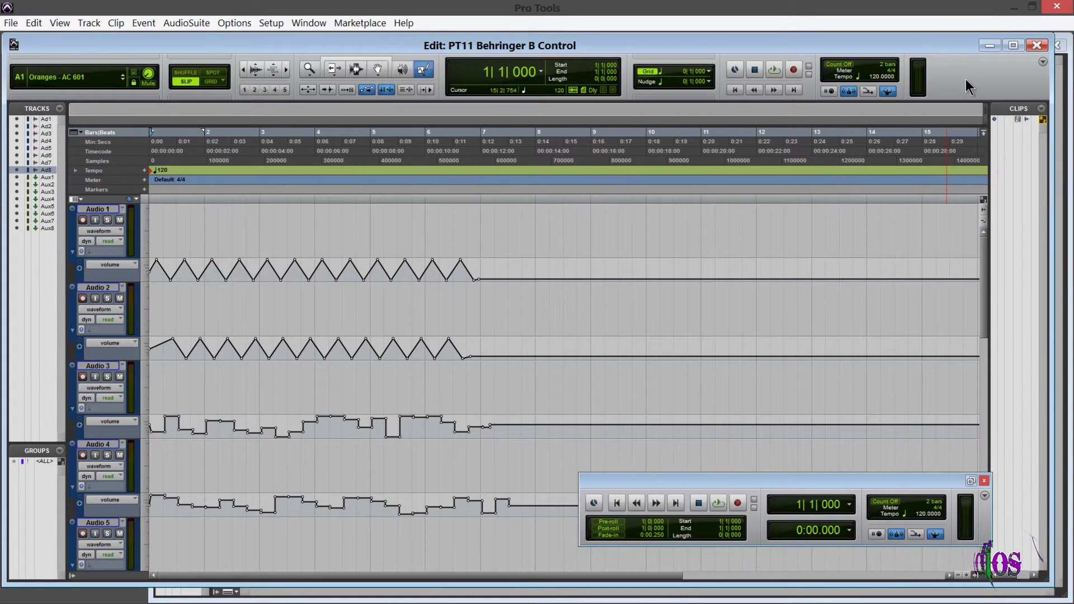